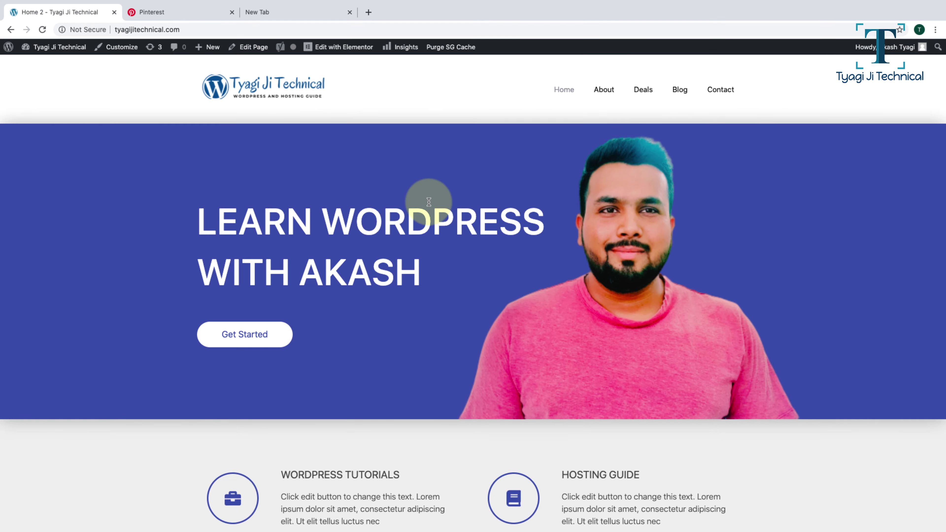
Step: Open the site's WordPress admin dashboard and go to the page for adding new plugins to look up Yoast SEO
scroll(429, 202, down, 10)
scroll(427, 201, up, 12)
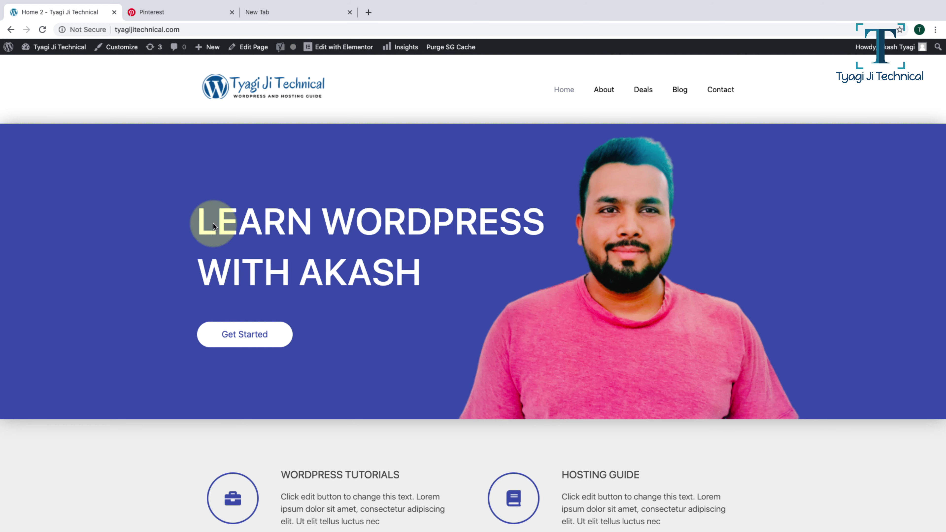
click(47, 61)
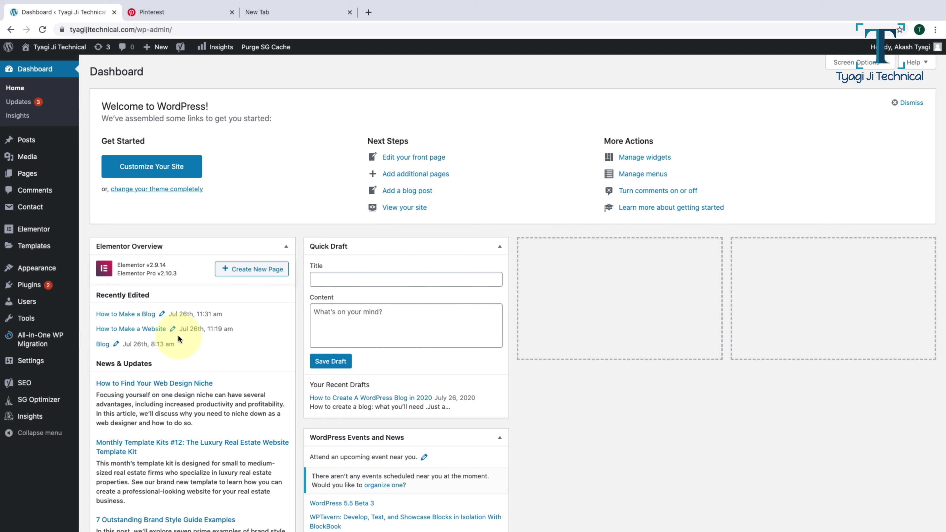
mouse_move(30, 384)
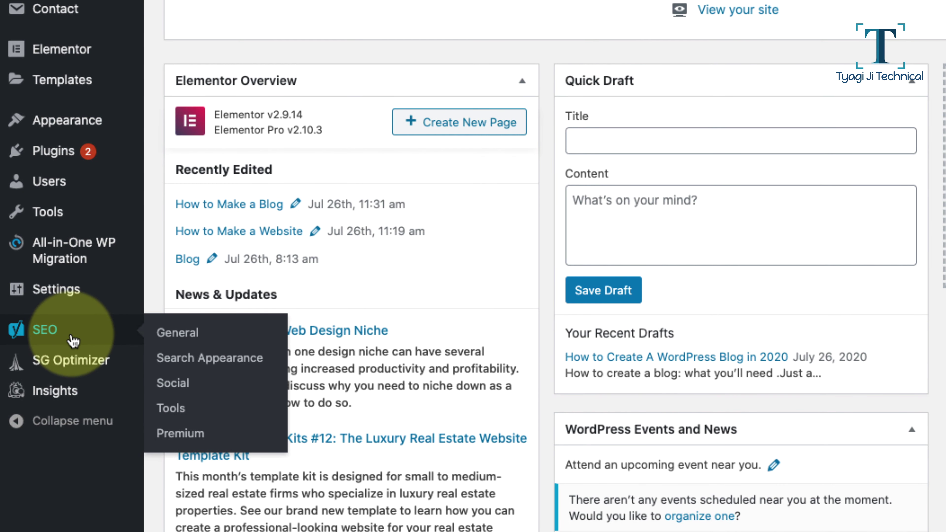
mouse_move(141, 152)
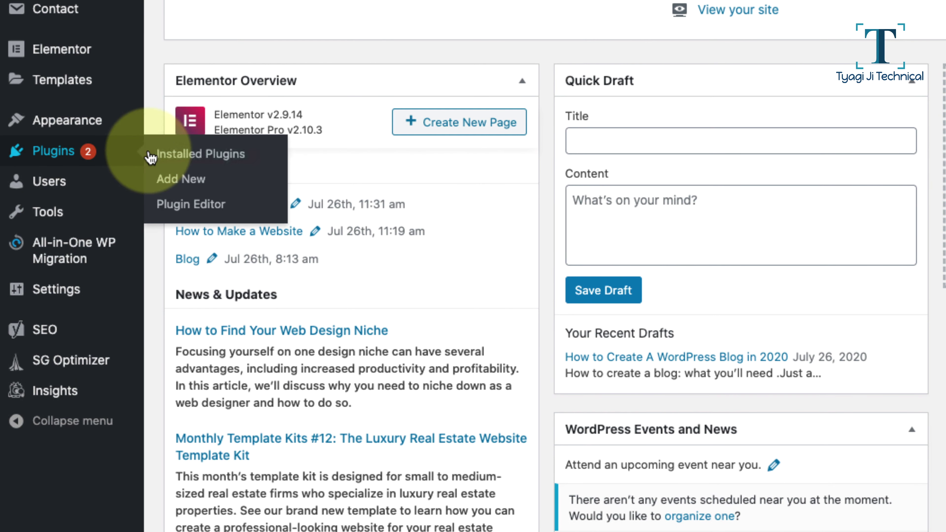
click(190, 180)
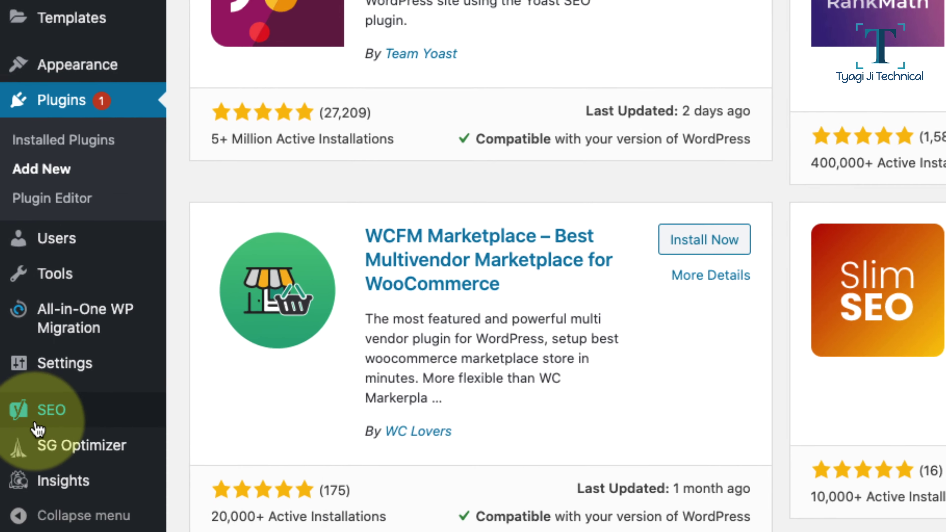
Step: Open the Pinterest settings within Yoast SEO's Social section
mouse_move(40, 346)
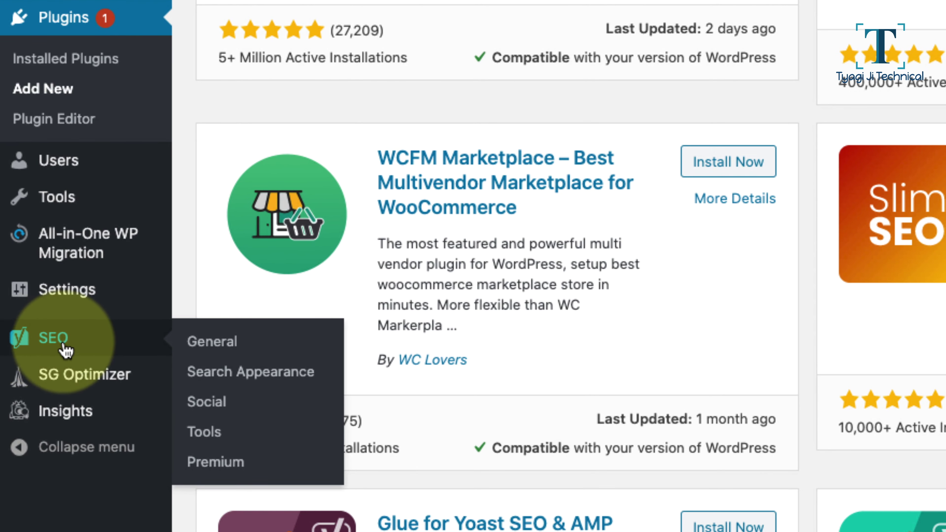
click(207, 406)
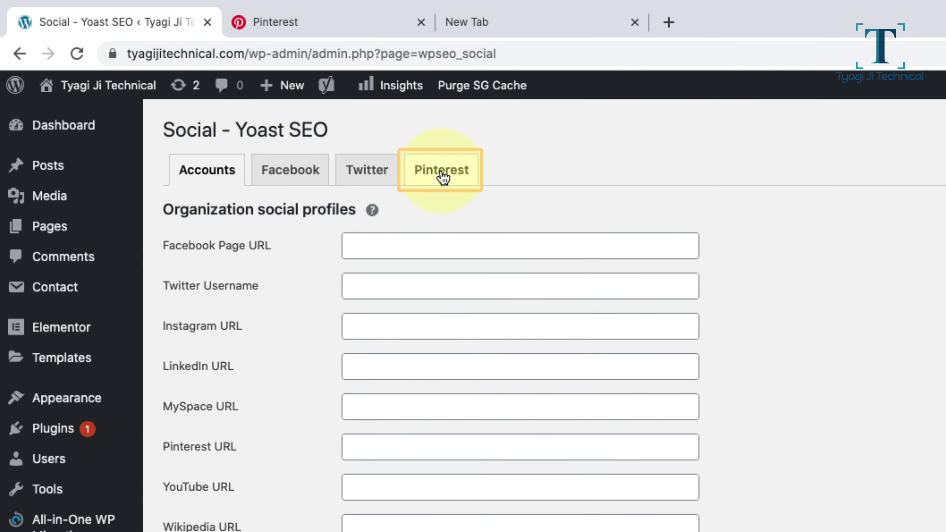
click(442, 175)
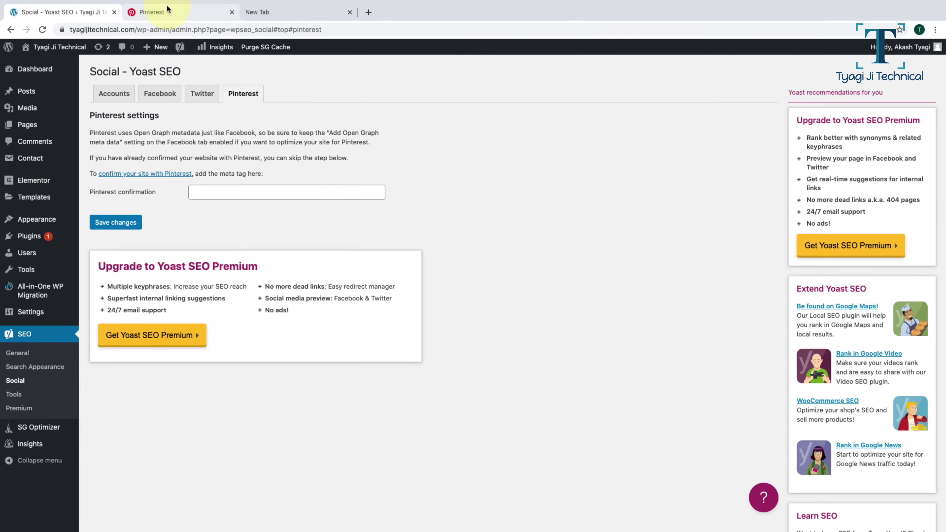
Step: Copy the HTML verification tag from Pinterest's claim dialog into Yoast SEO's Pinterest confirmation field and save the changes
click(261, 21)
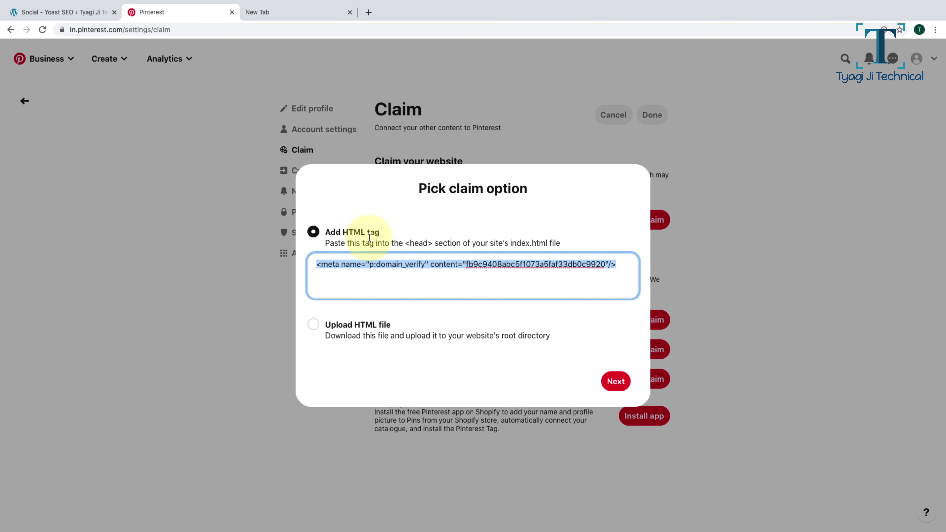
right_click(374, 265)
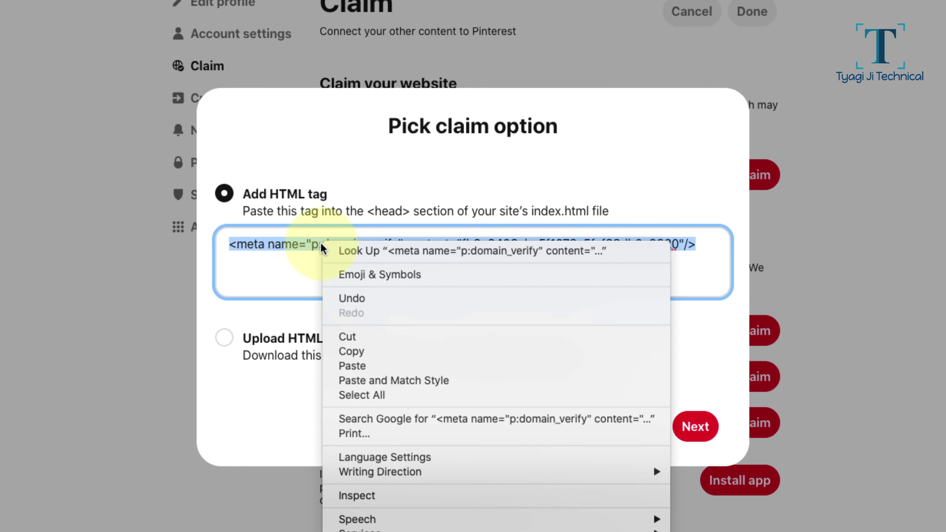
click(350, 351)
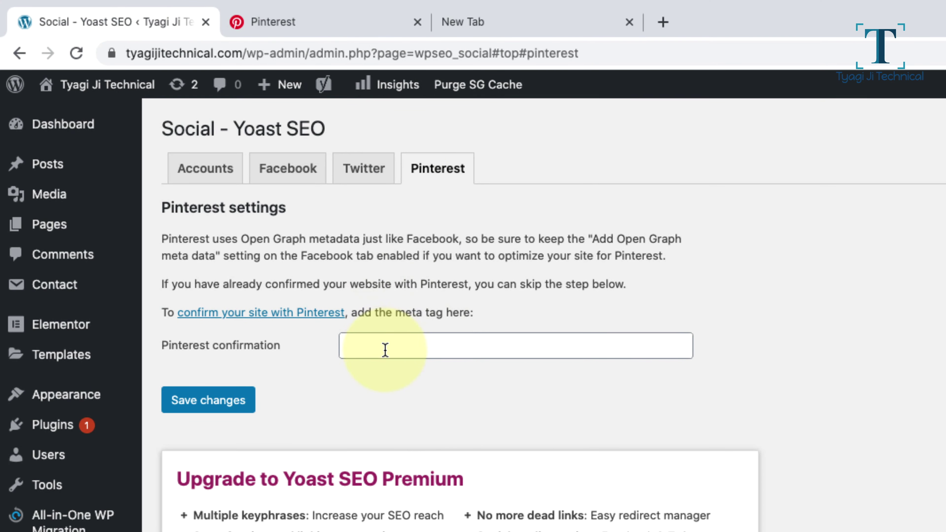
right_click(388, 345)
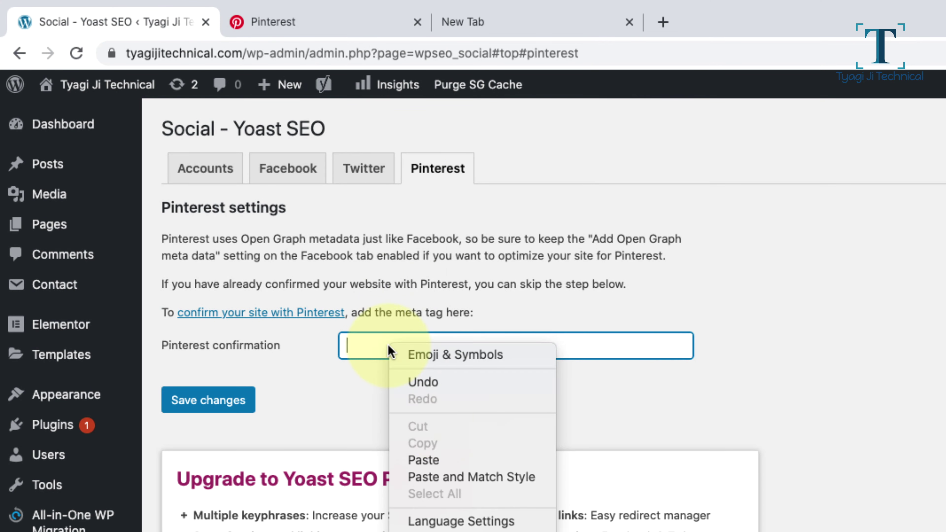
click(428, 460)
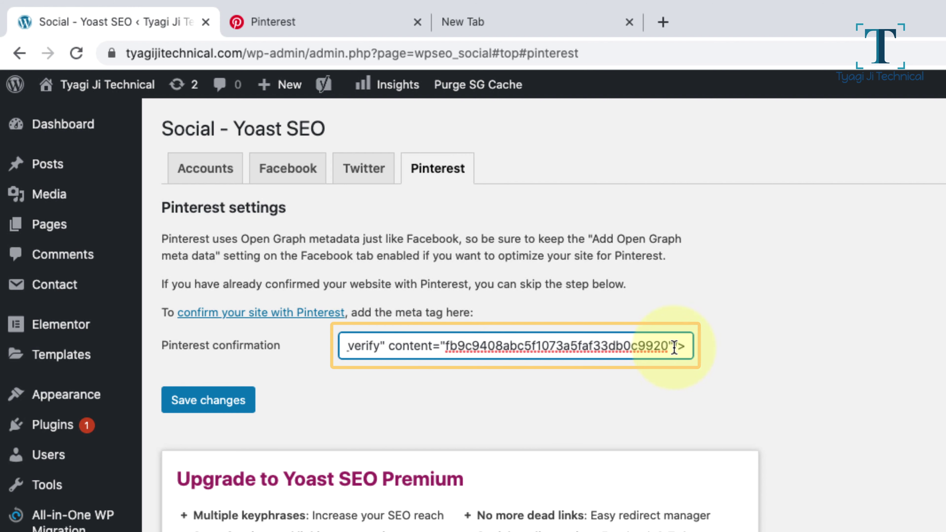
click(213, 407)
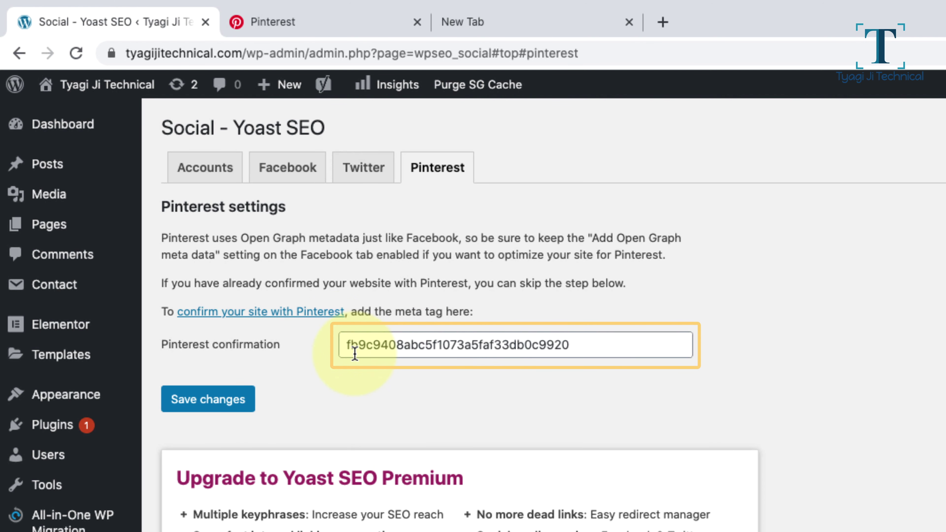
Step: Install and activate the Header Footer Code Manager plugin by 99robots
mouse_move(80, 425)
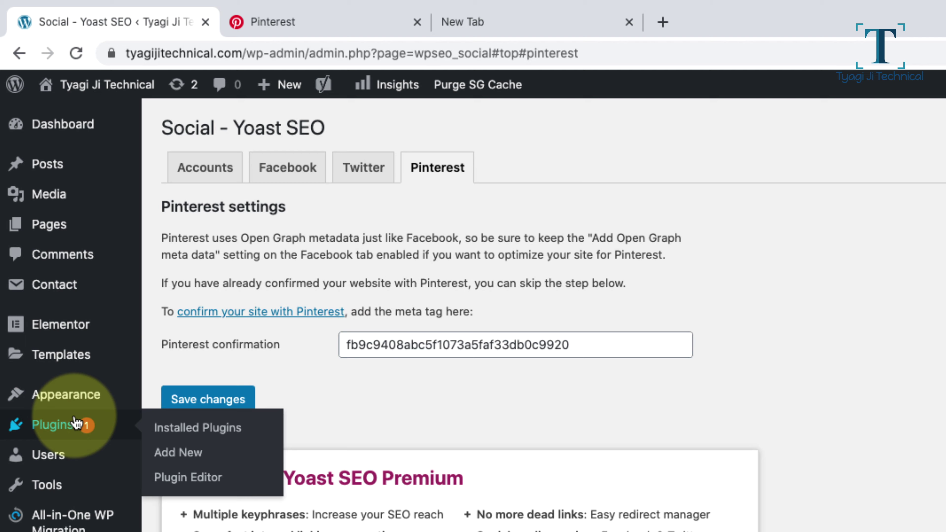
click(172, 453)
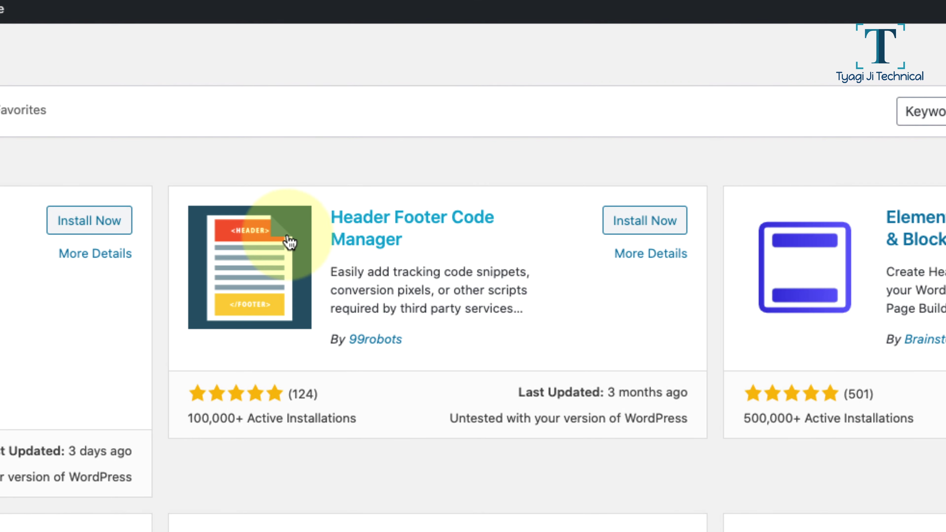
drag(422, 242, 330, 208)
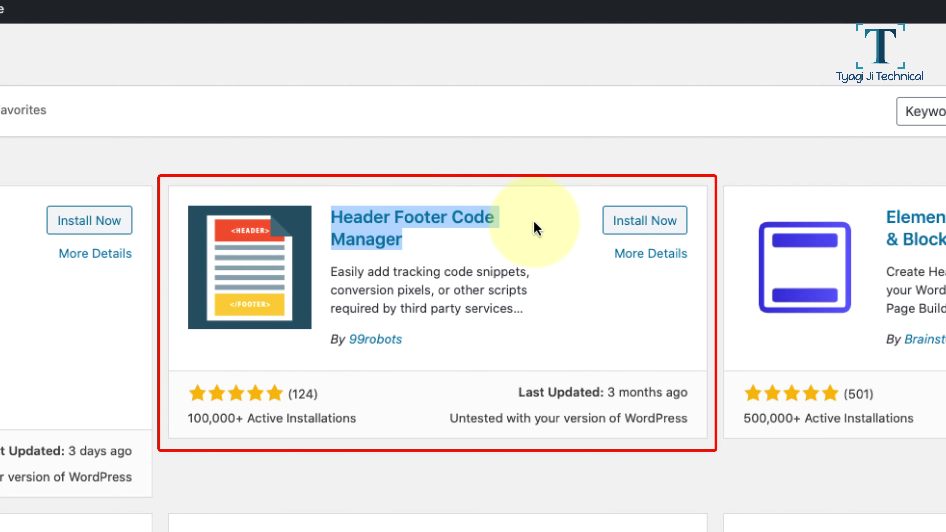
click(653, 225)
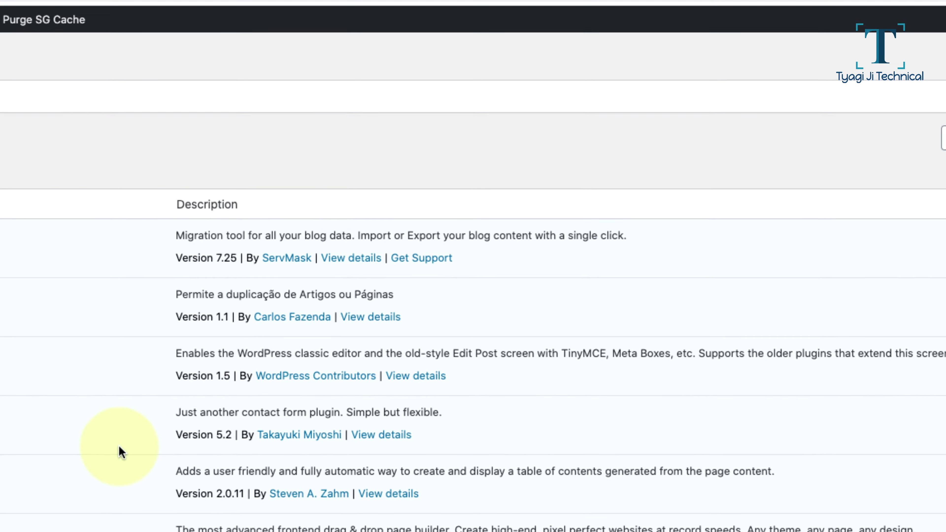
Step: Find Header Footer Code Manager among the installed plugins and open its settings
scroll(309, 299, down, 3)
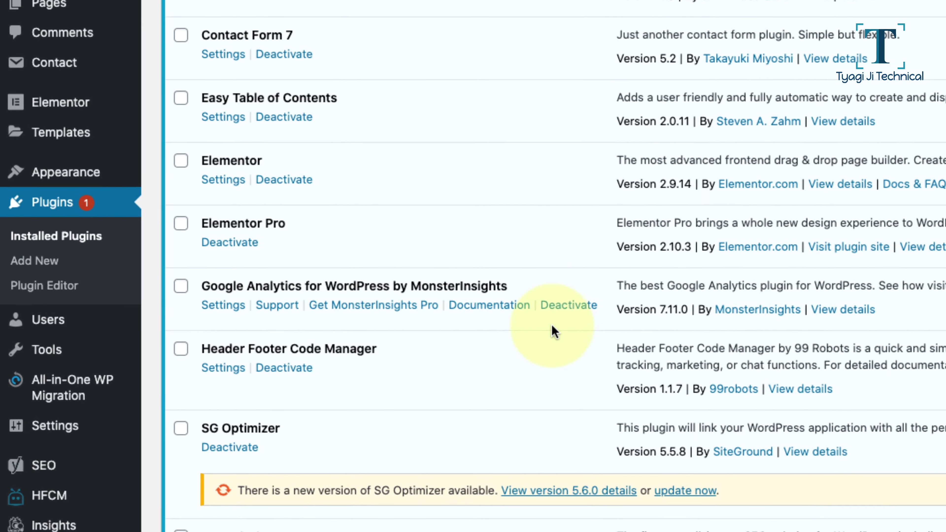
scroll(223, 184, up, 5)
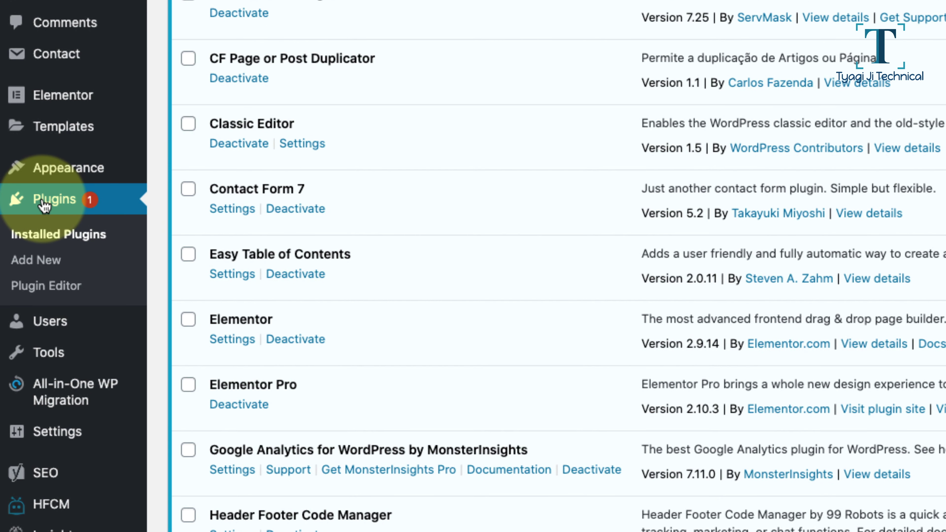
scroll(44, 205, up, 1)
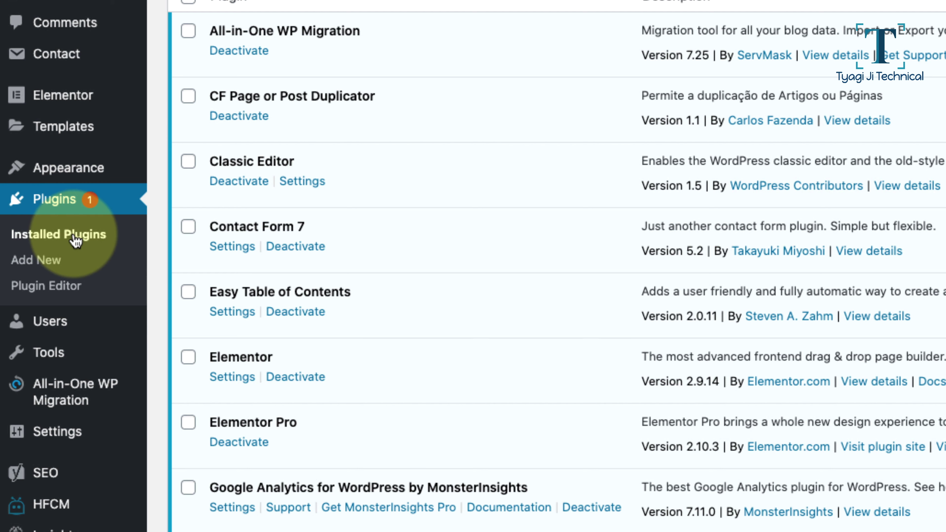
scroll(261, 146, down, 5)
scroll(266, 141, up, 1)
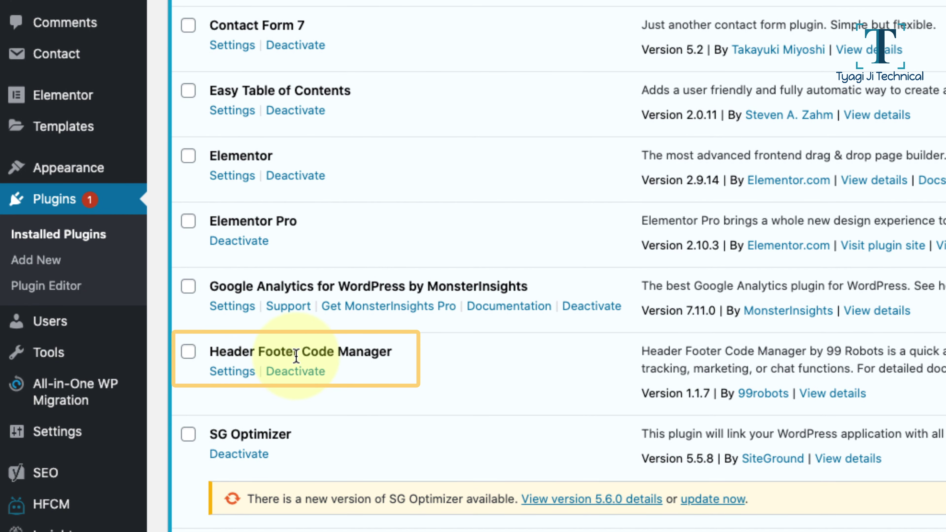
click(224, 374)
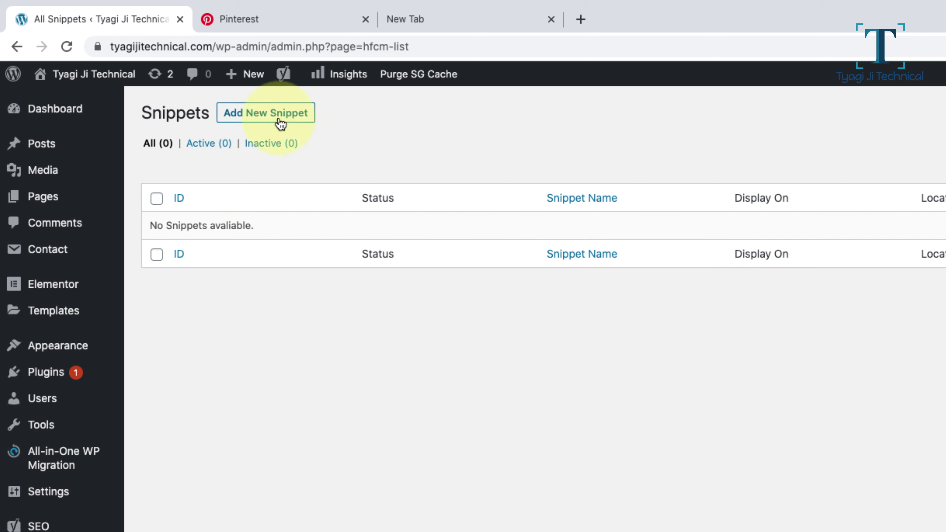
Step: Add a new snippet containing the HTML verification tag copied from Pinterest's claim dialog, and save it
click(276, 114)
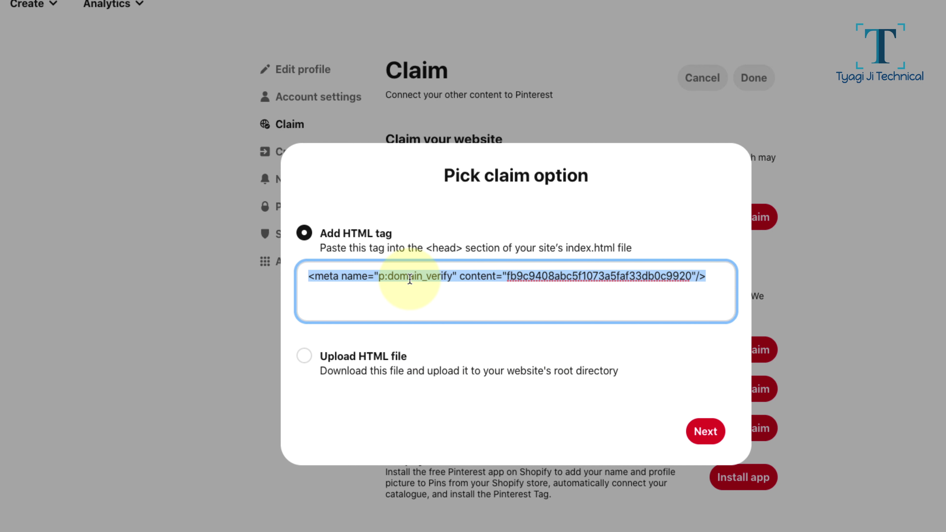
click(410, 279)
right_click(410, 279)
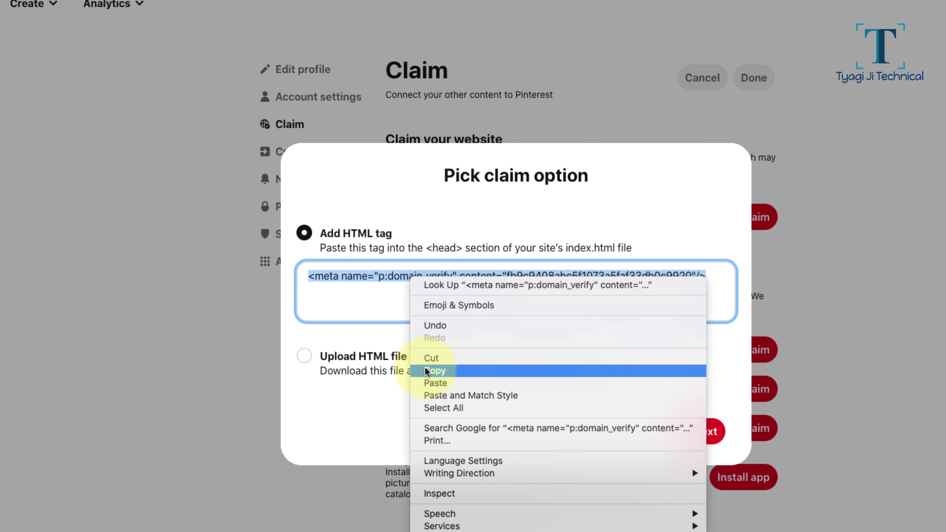
click(436, 371)
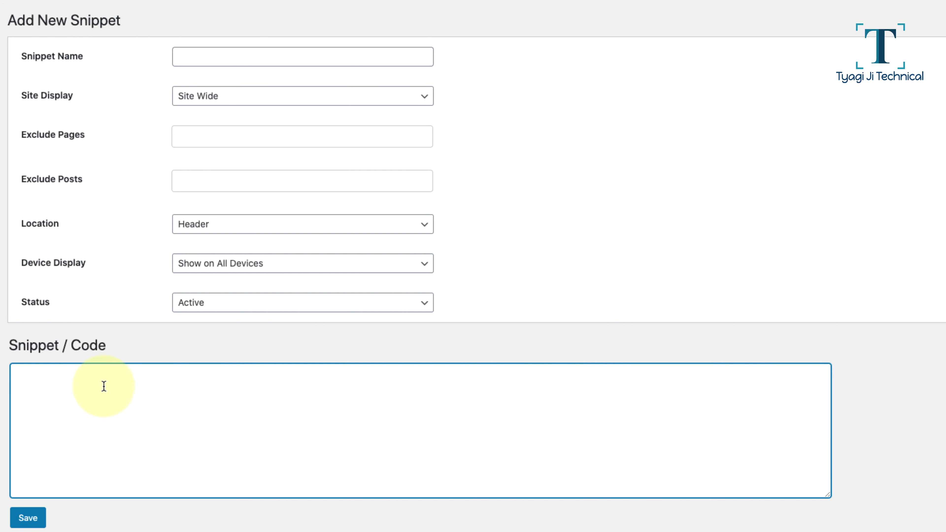
right_click(105, 385)
click(129, 472)
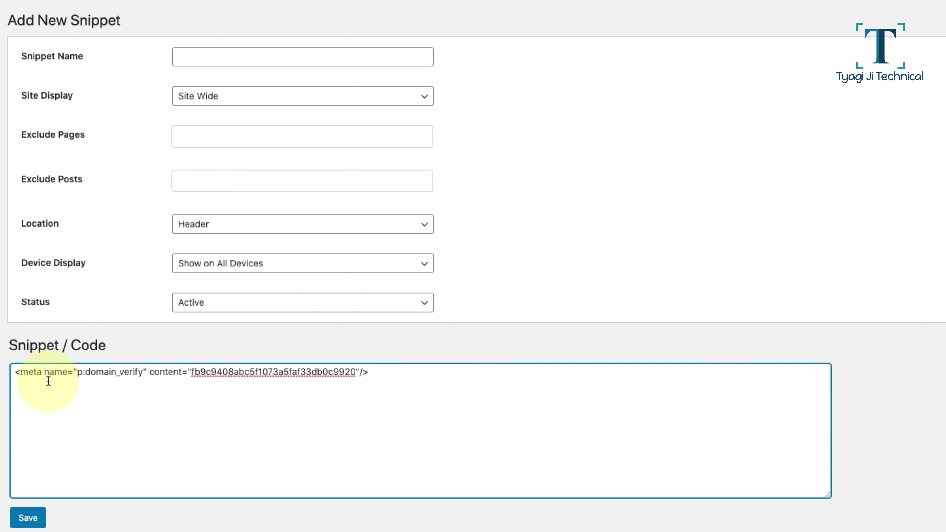
click(27, 520)
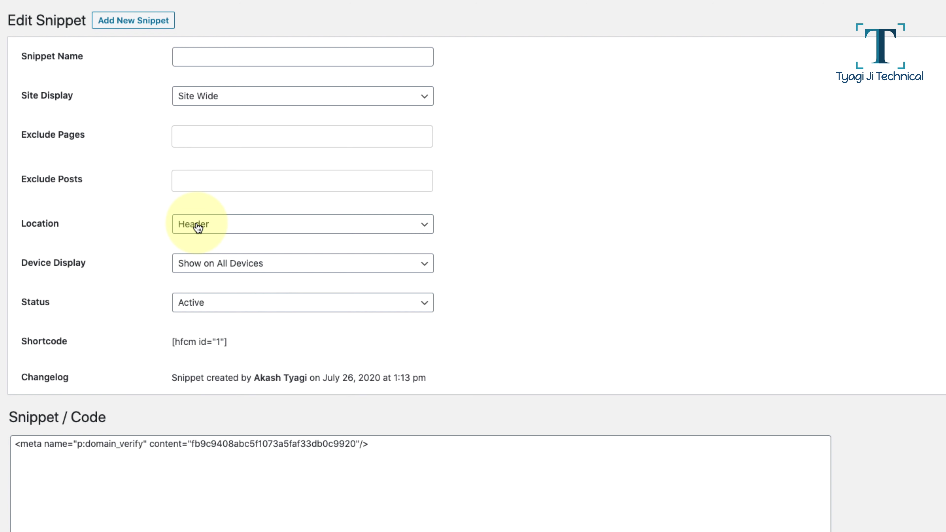
drag(20, 447, 100, 529)
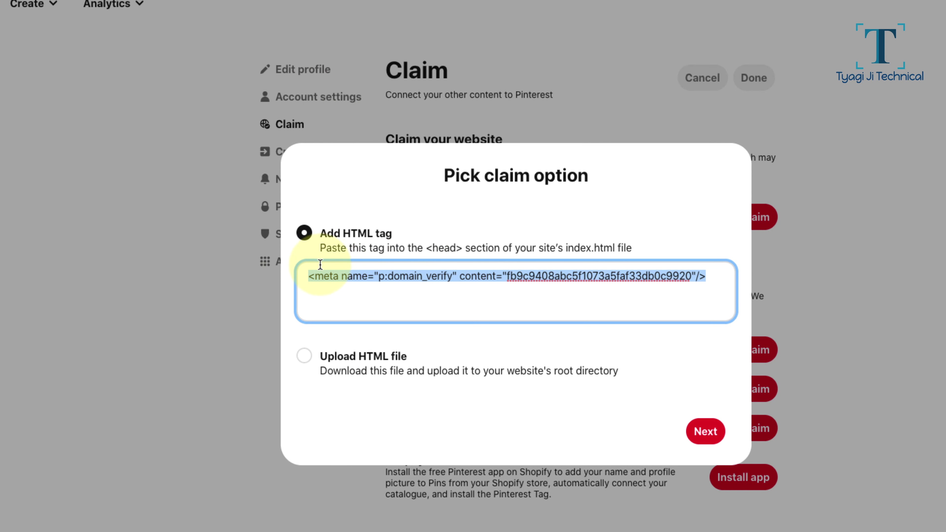
Step: Submit the website claim for review on Pinterest, then reload the Claim page and check the status of tyagijitechnical.com
click(705, 432)
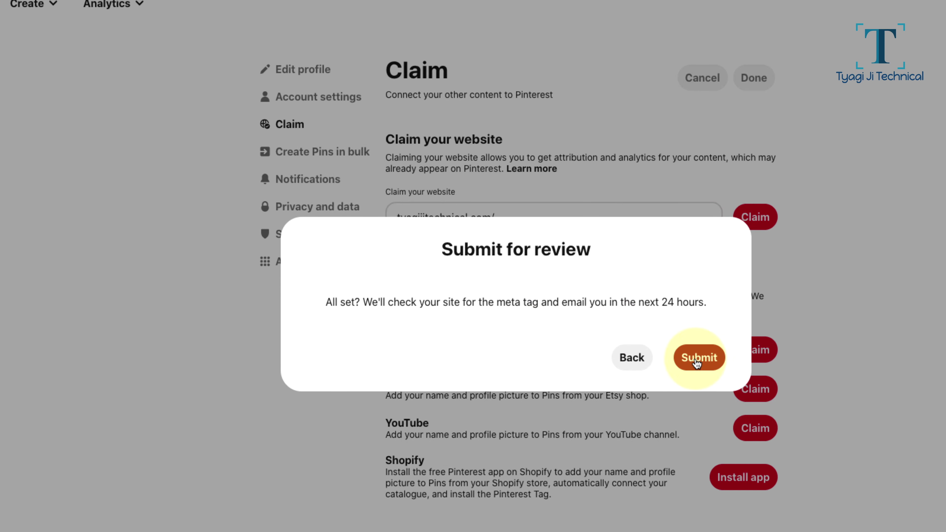
click(696, 358)
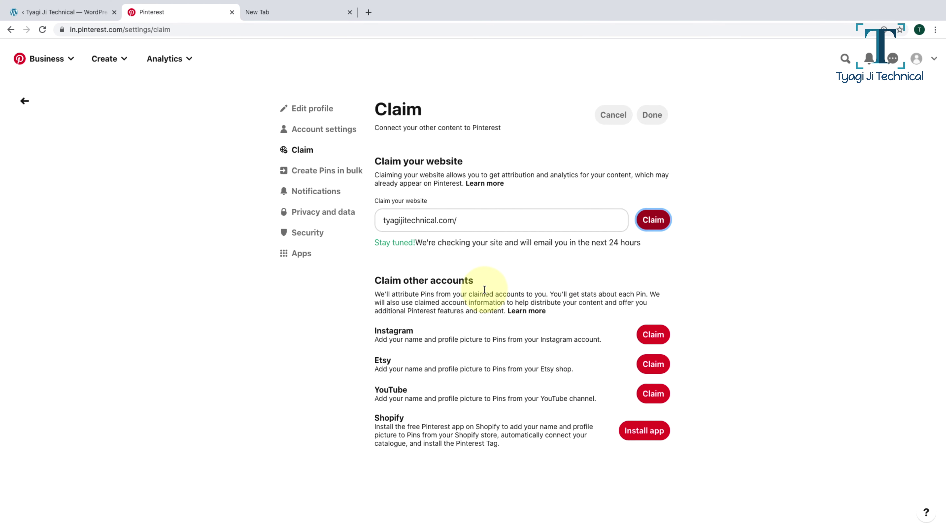
click(42, 30)
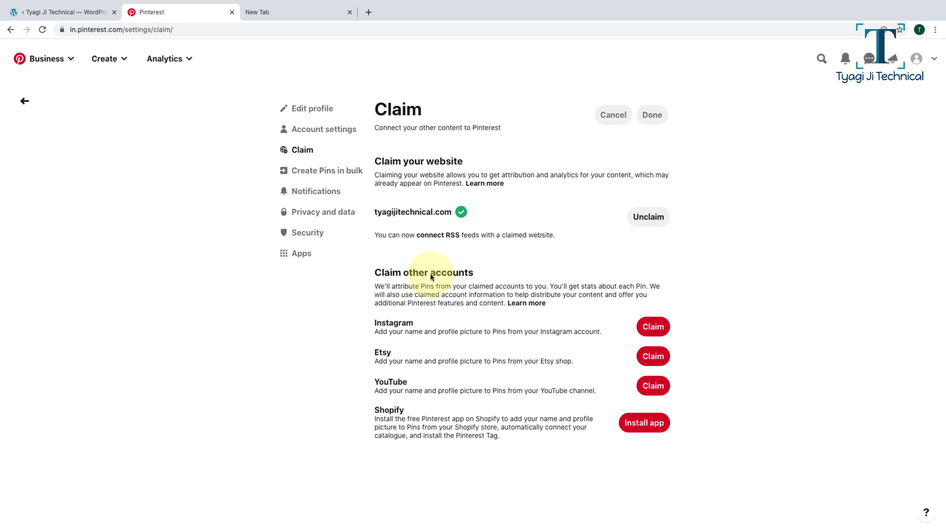
drag(375, 212, 429, 211)
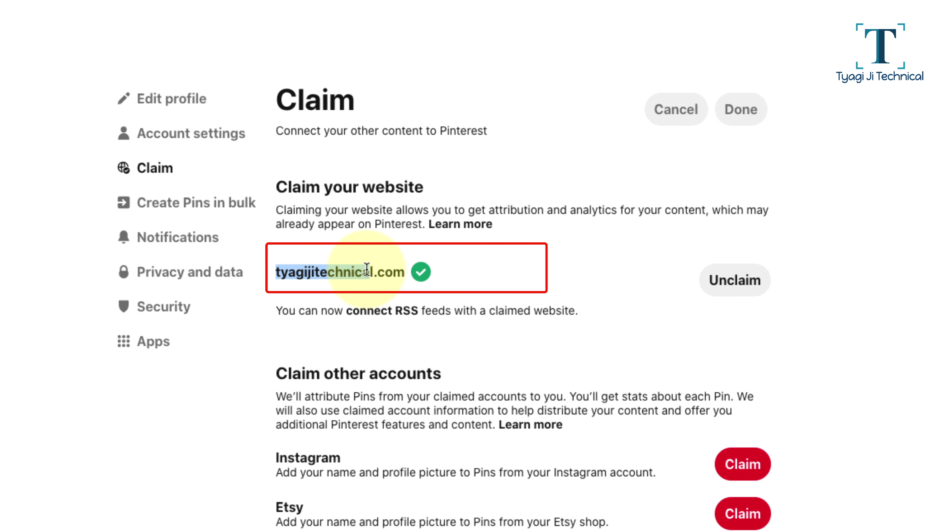
drag(367, 269, 414, 273)
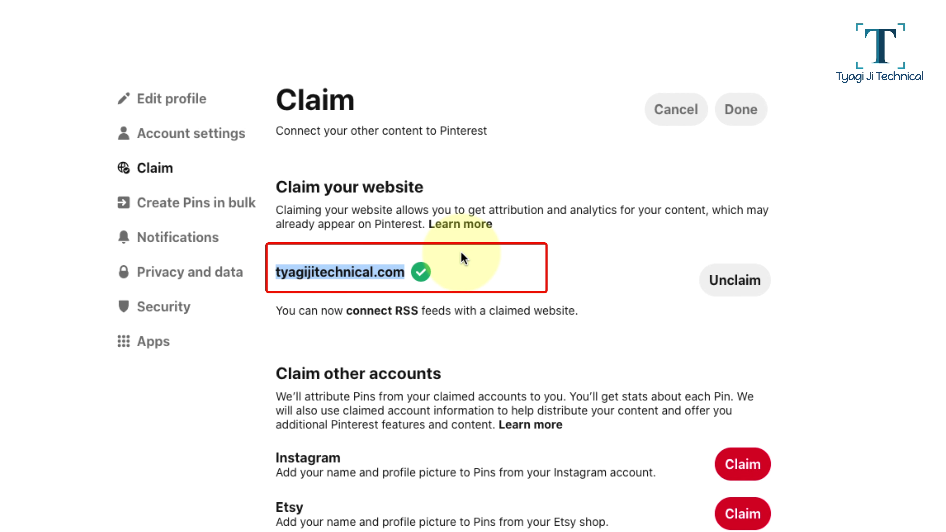
click(475, 267)
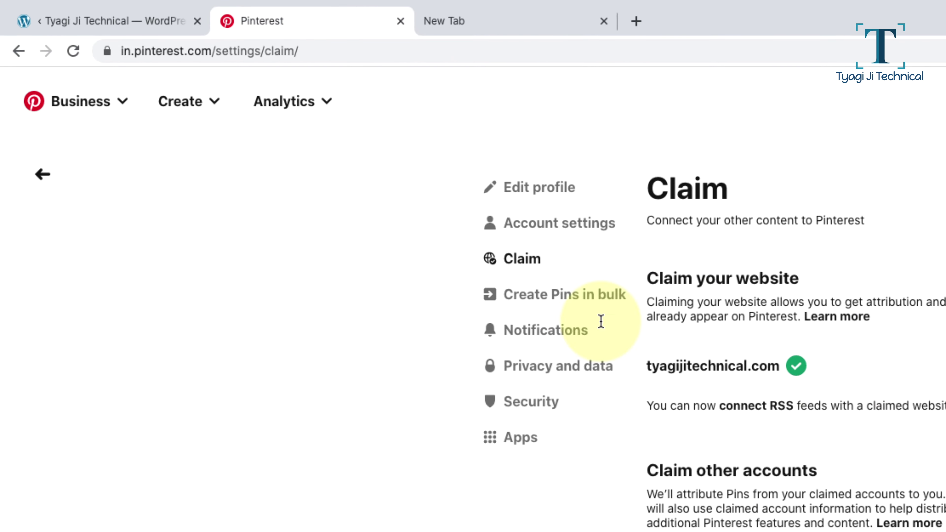
Step: Open the Pinterest Analytics overview and examine the performance chart, filters, Top boards and Top Pins sections
click(327, 109)
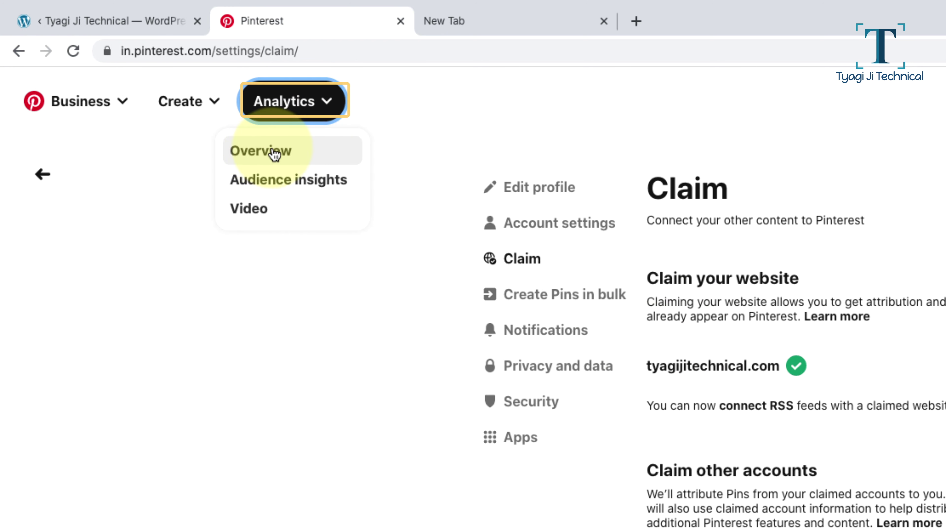
click(259, 156)
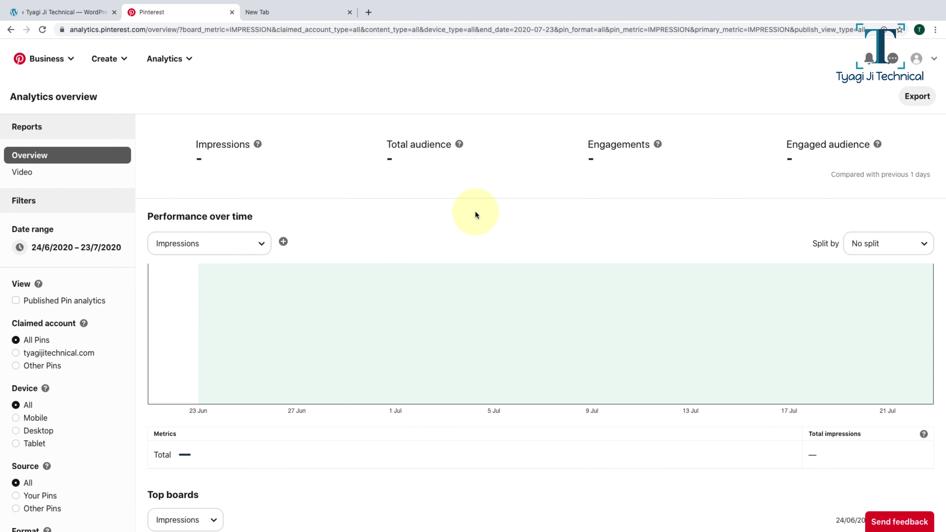
scroll(383, 268, down, 5)
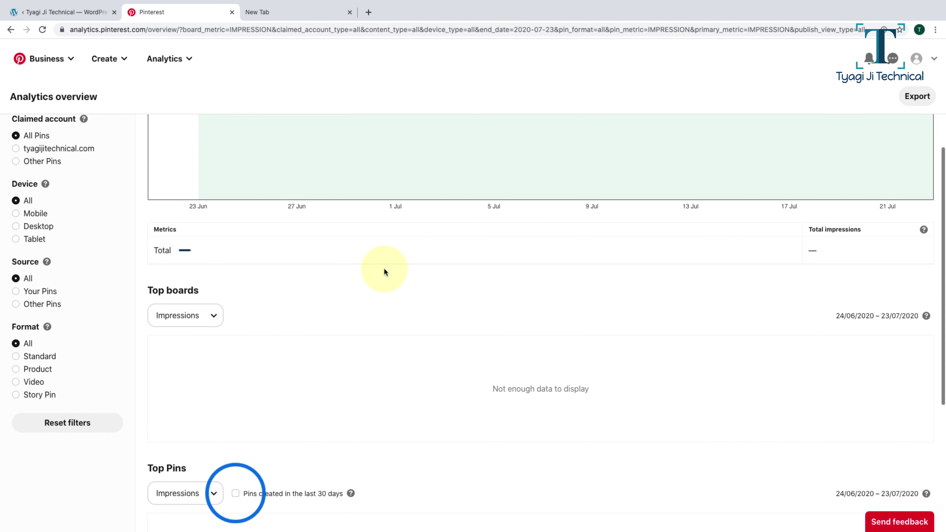
scroll(247, 337, down, 5)
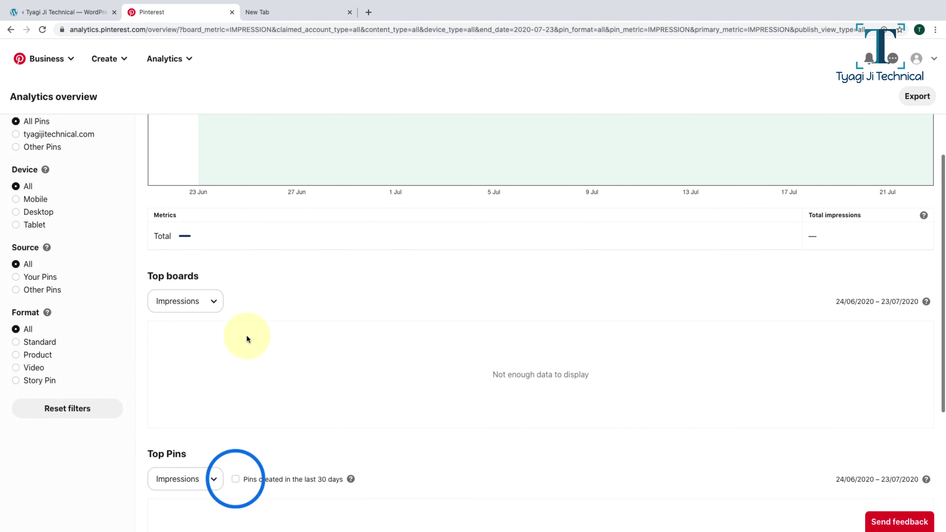
scroll(249, 338, up, 3)
scroll(250, 339, up, 5)
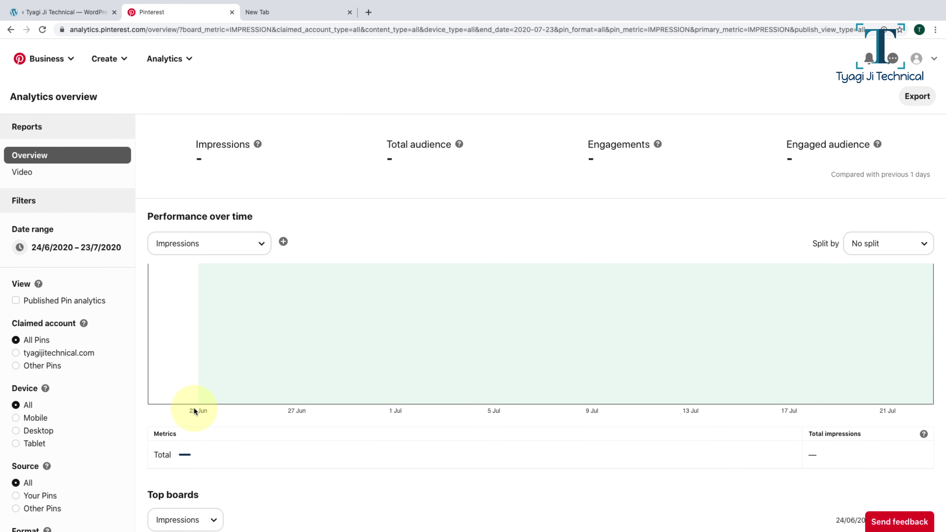
mouse_move(213, 350)
scroll(300, 313, down, 2)
scroll(295, 296, down, 5)
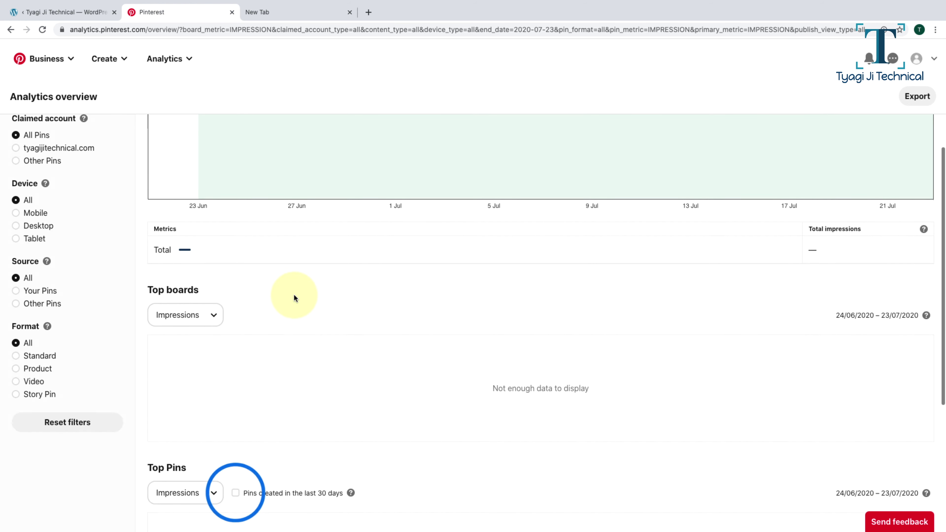
scroll(306, 355, up, 10)
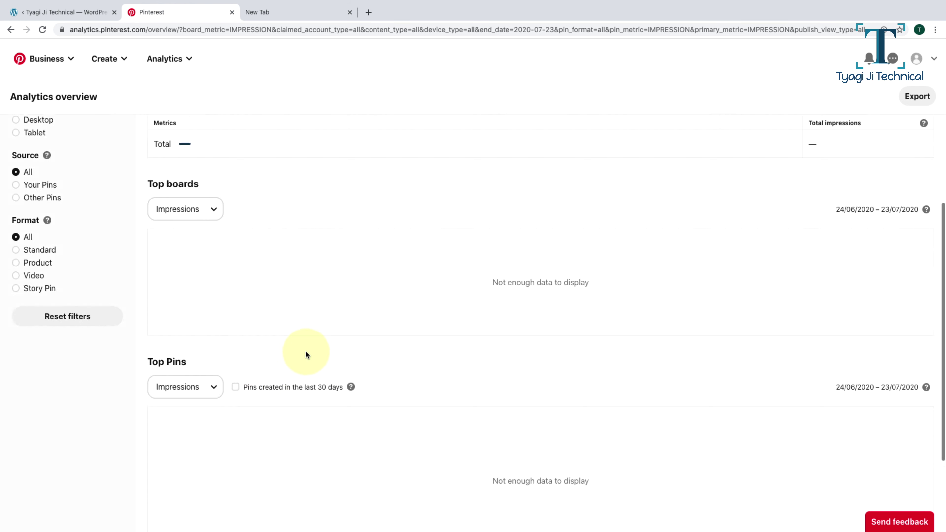
click(166, 58)
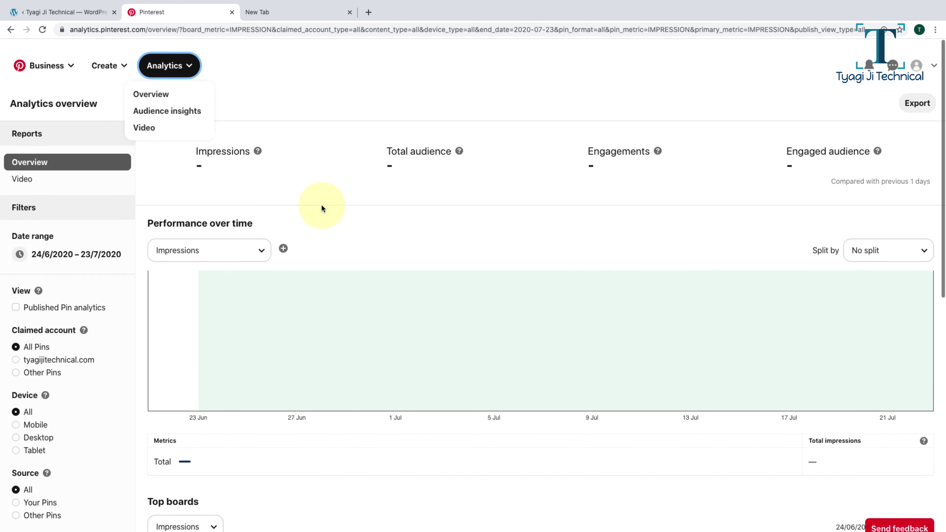
scroll(322, 204, down, 3)
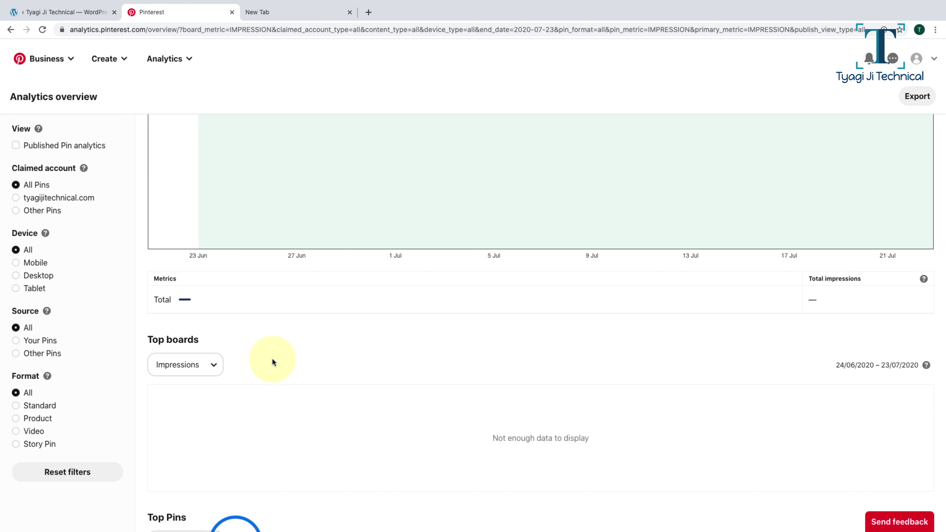